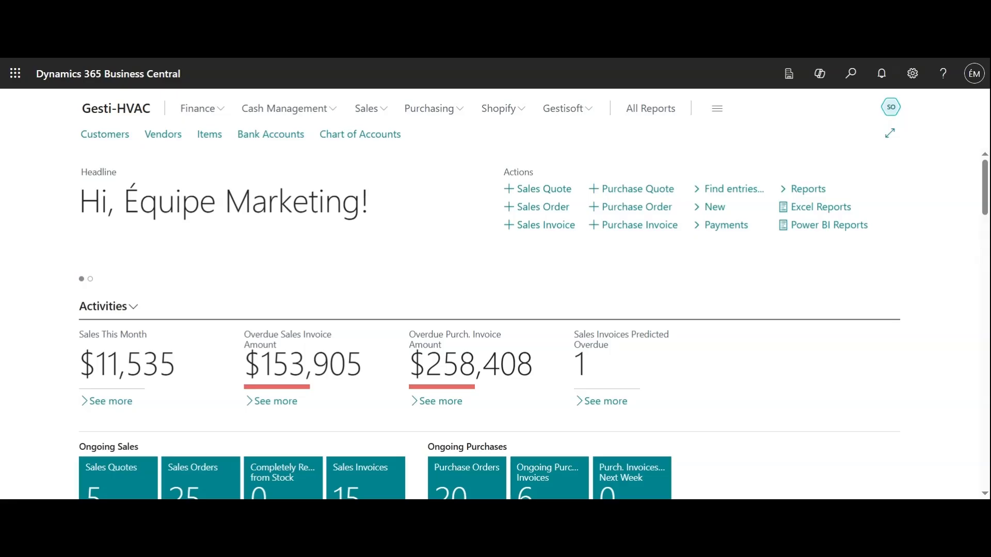
Open the Chart of Accounts and examine the existing accounts and their category, type and totalling columns.
{"action": "left_click", "coordinate": [377, 137]}
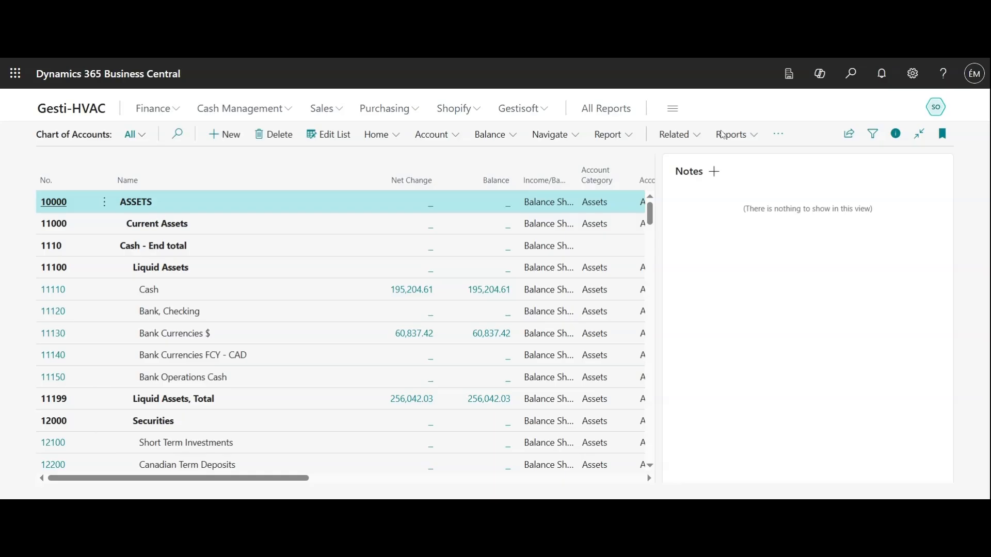
{"action": "scroll", "coordinate": [376, 347], "scroll_direction": "down", "scroll_amount": 5}
{"action": "scroll", "coordinate": [378, 352], "scroll_direction": "up", "scroll_amount": 5}
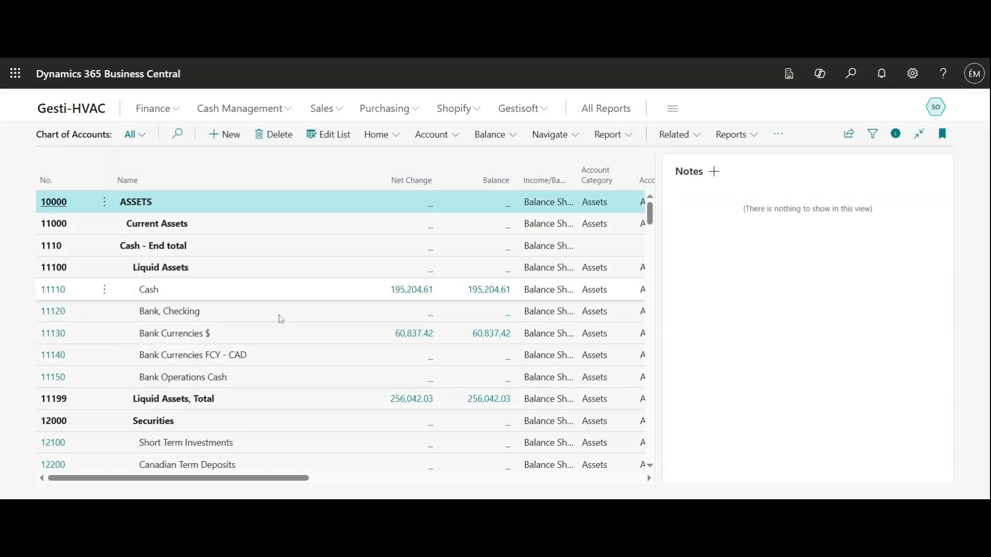
{"action": "mouse_move", "coordinate": [295, 478]}
{"action": "left_mouse_down"}
{"action": "mouse_move", "coordinate": [338, 490]}
{"action": "mouse_move", "coordinate": [408, 482]}
{"action": "left_mouse_up"}
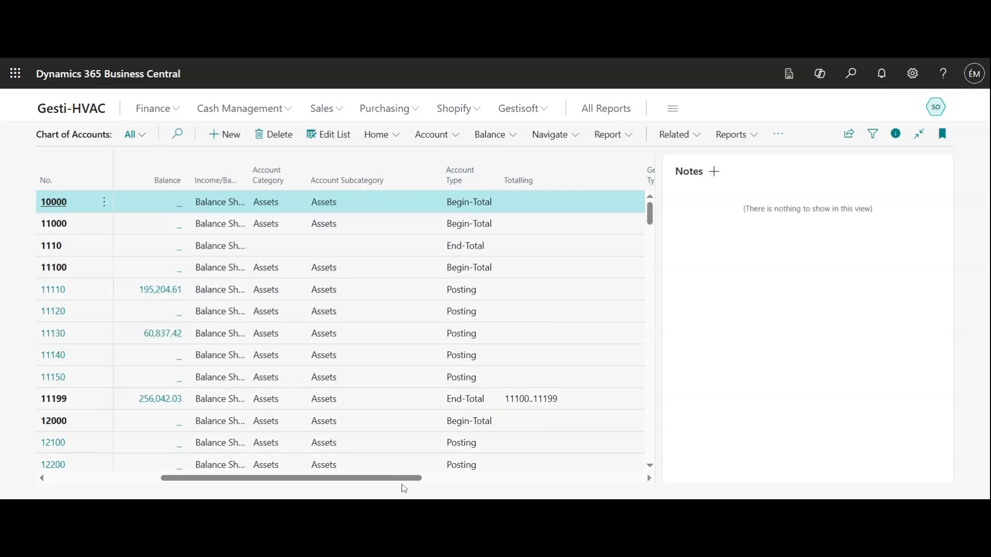
{"action": "left_click_drag", "start_coordinate": [401, 485], "coordinate": [265, 482]}
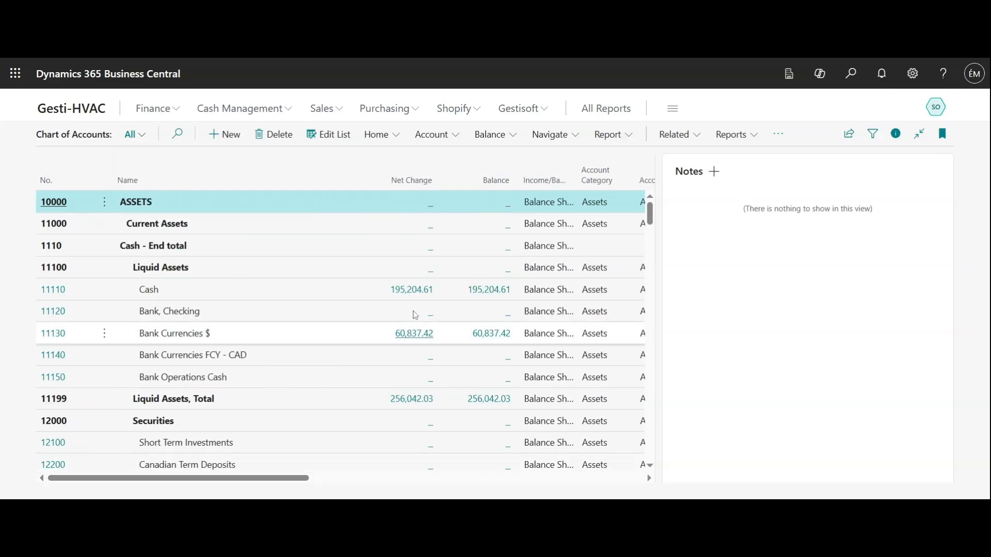
{"action": "scroll", "coordinate": [449, 420], "scroll_direction": "down", "scroll_amount": 10}
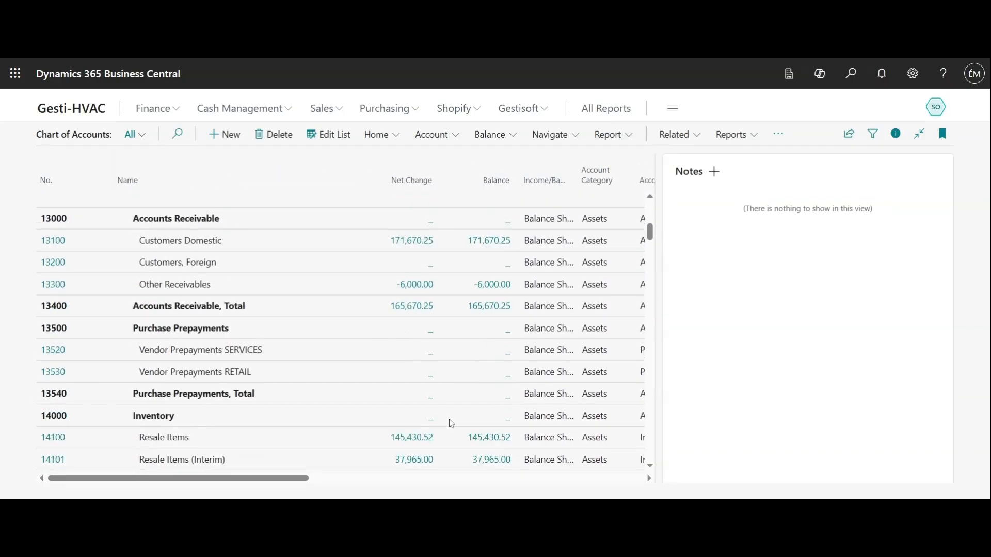
{"action": "scroll", "coordinate": [451, 423], "scroll_direction": "up", "scroll_amount": 10}
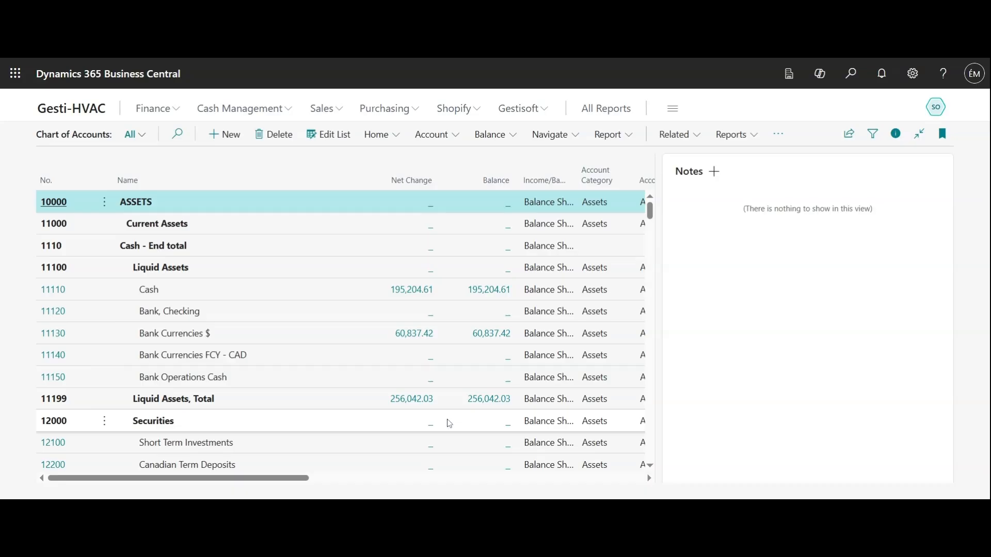
Create a new G/L account with No. 8795 and dismiss the notification on its card.
{"action": "left_click", "coordinate": [230, 144]}
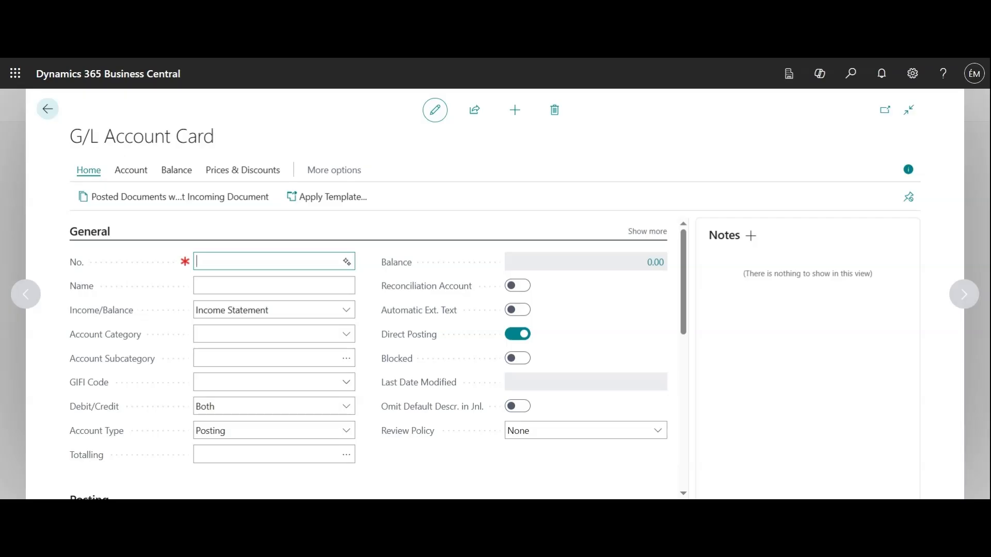
{"action": "type", "text": "8795"}
{"action": "key", "text": "Tab"}
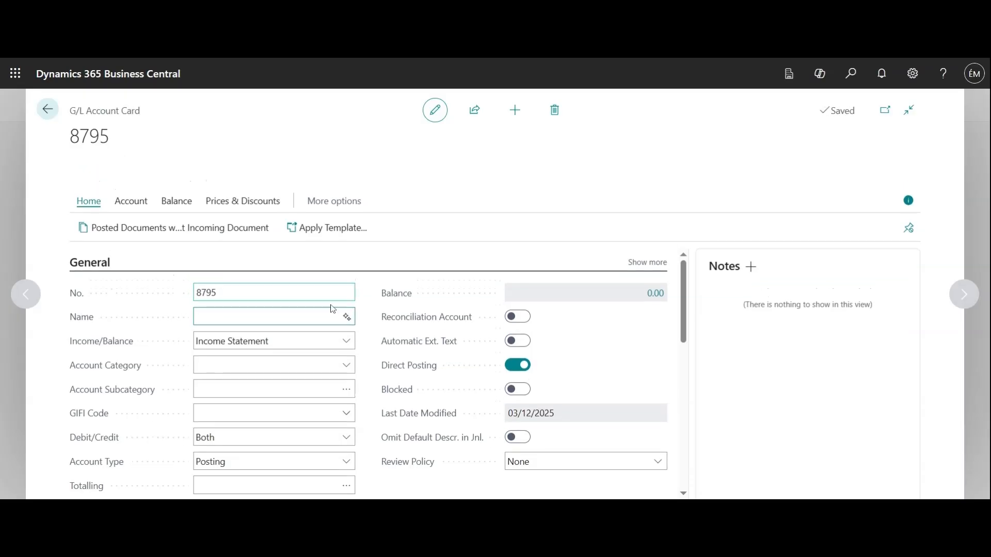
{"action": "left_click", "coordinate": [83, 169]}
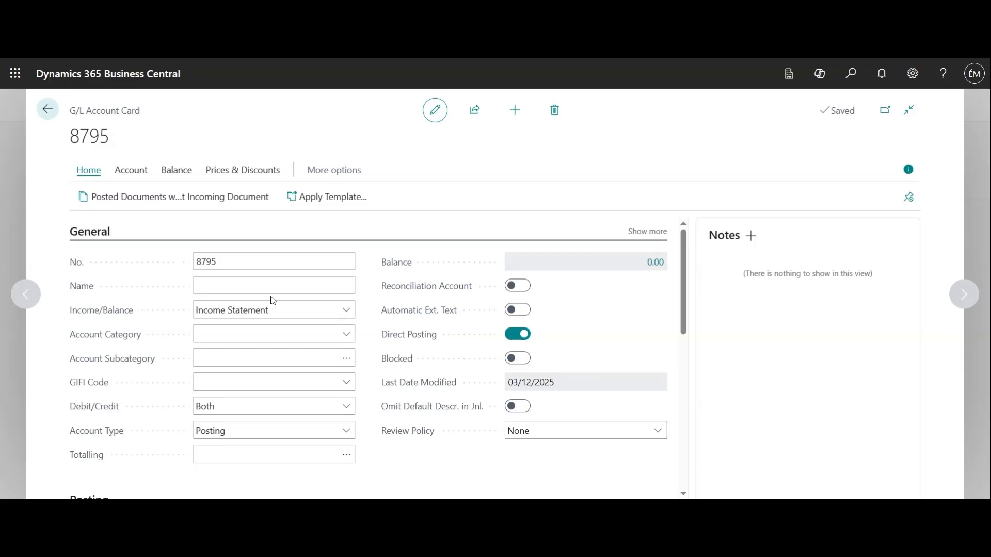
Name the new G/L account "Maintenance products".
{"action": "type", "text": "Mai"}
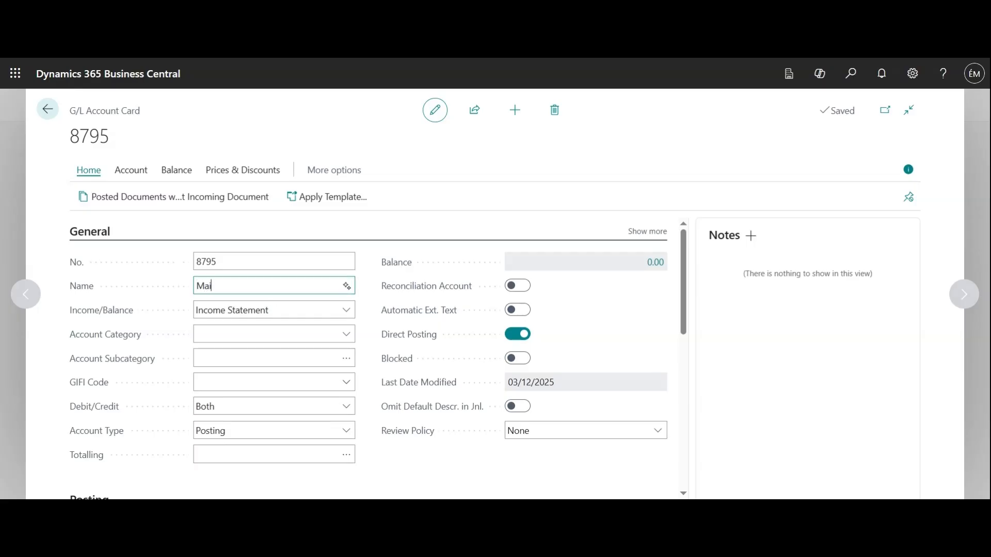
{"action": "type", "text": "ntenance products"}
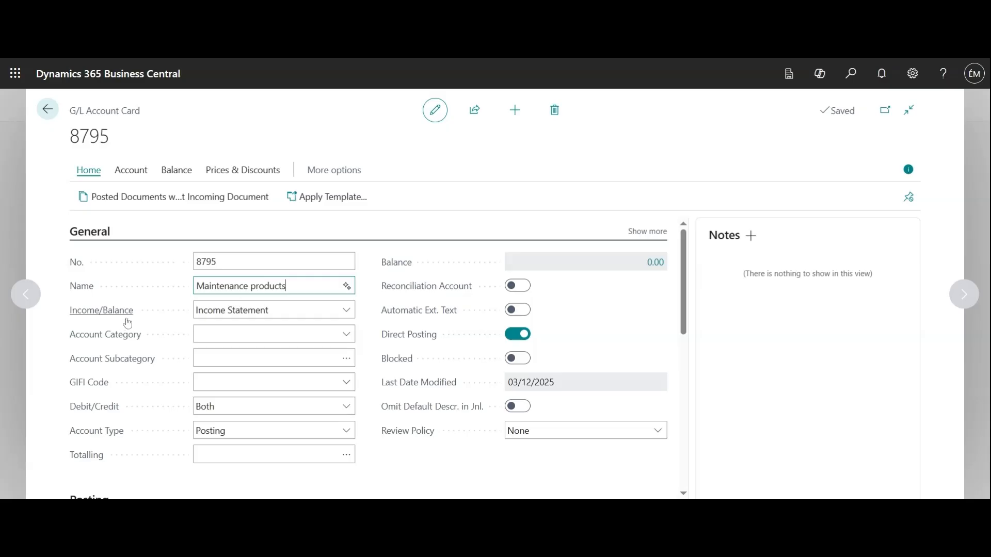
{"action": "key", "text": "Tab"}
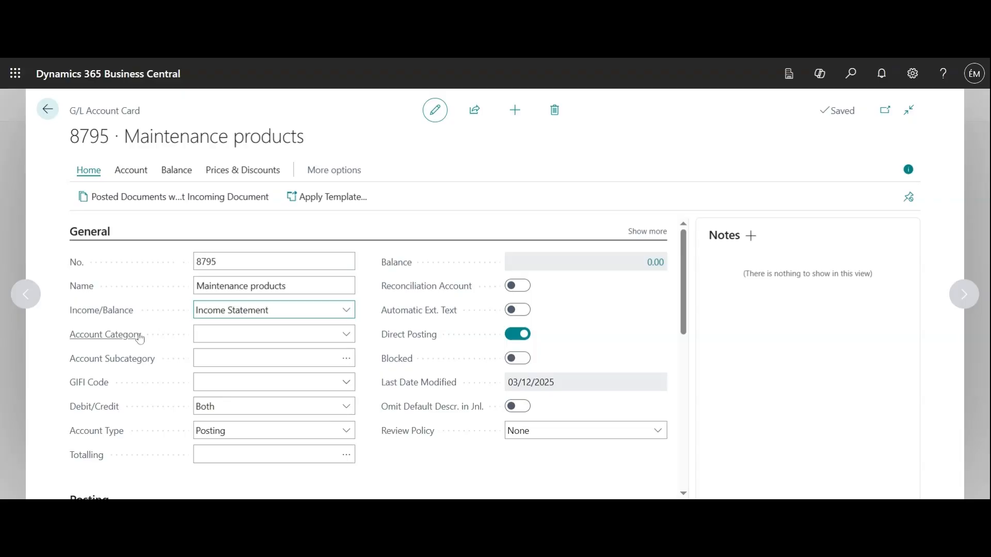
Set the Account Category to Expense and the Account Subcategory to Utilities Expense, dismissing the financial reports notification.
{"action": "left_click", "coordinate": [352, 338]}
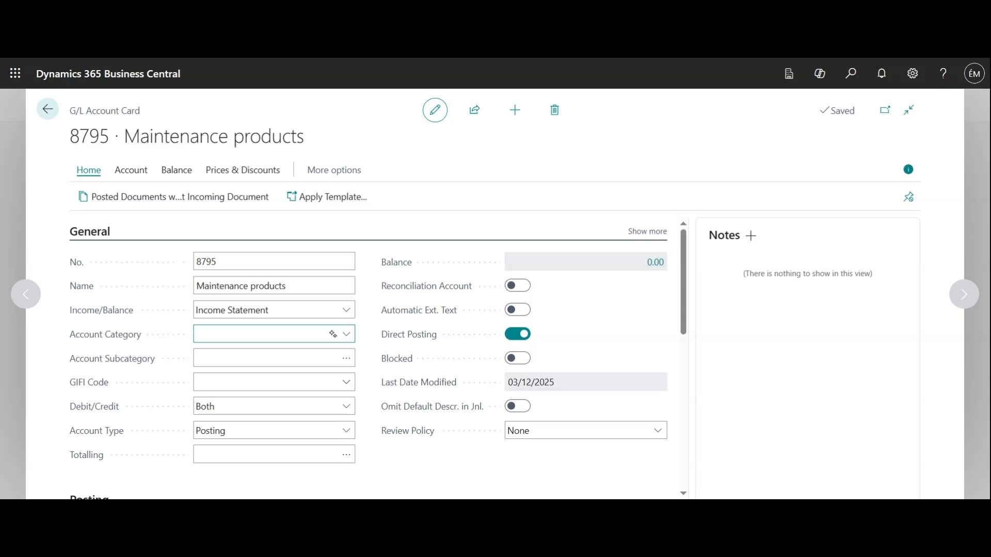
{"action": "left_click", "coordinate": [227, 433]}
{"action": "left_click", "coordinate": [349, 364]}
{"action": "left_click", "coordinate": [350, 364]}
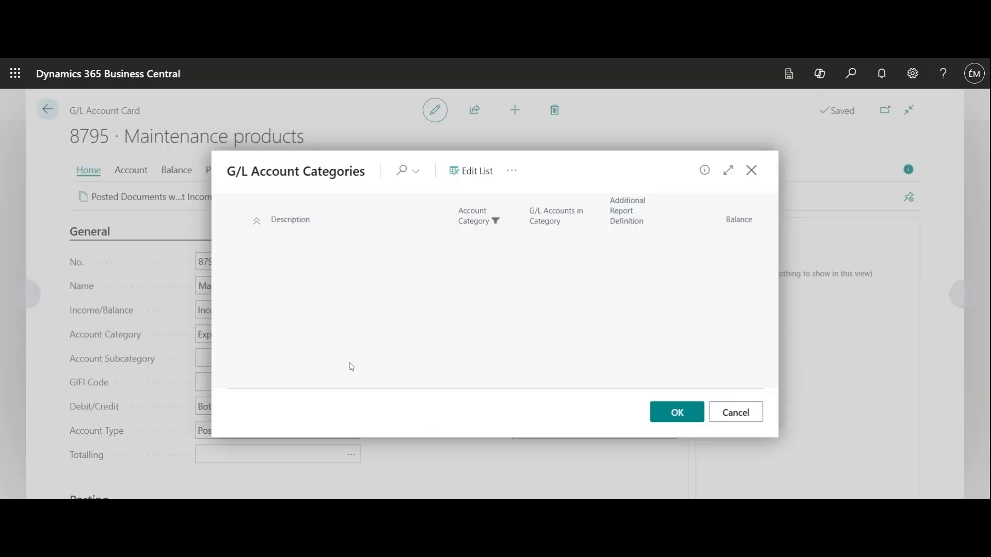
{"action": "scroll", "coordinate": [465, 323], "scroll_direction": "down", "scroll_amount": 3}
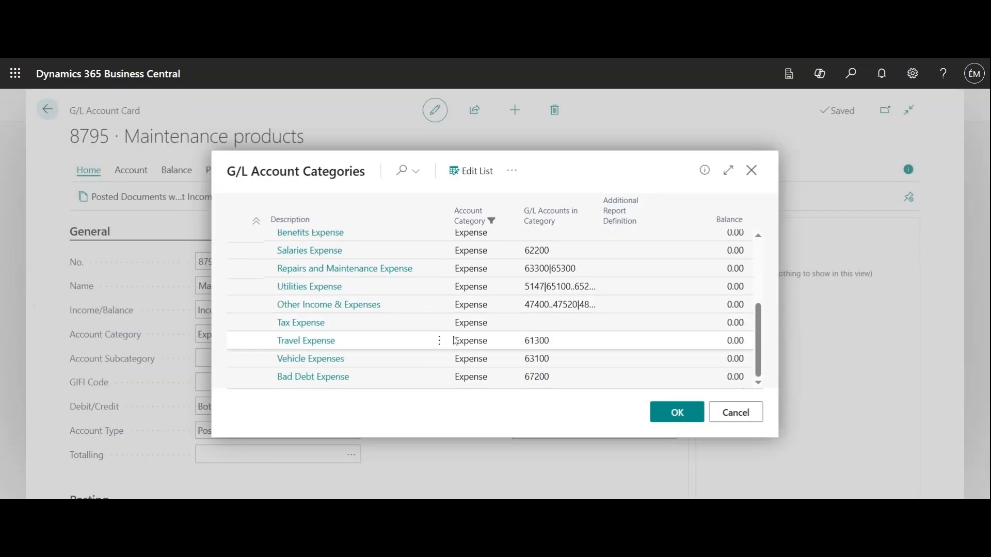
{"action": "scroll", "coordinate": [440, 360], "scroll_direction": "up", "scroll_amount": 3}
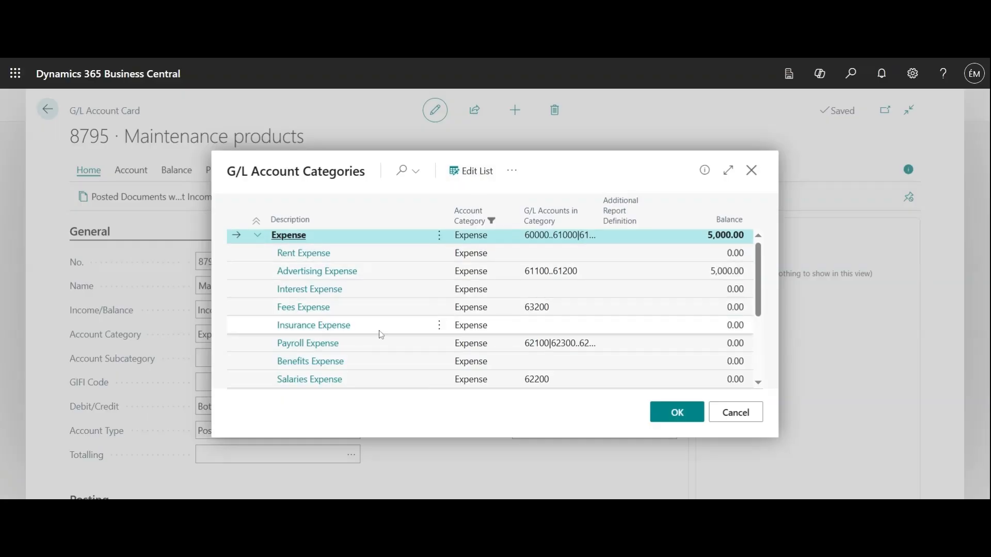
{"action": "scroll", "coordinate": [378, 335], "scroll_direction": "down", "scroll_amount": 3}
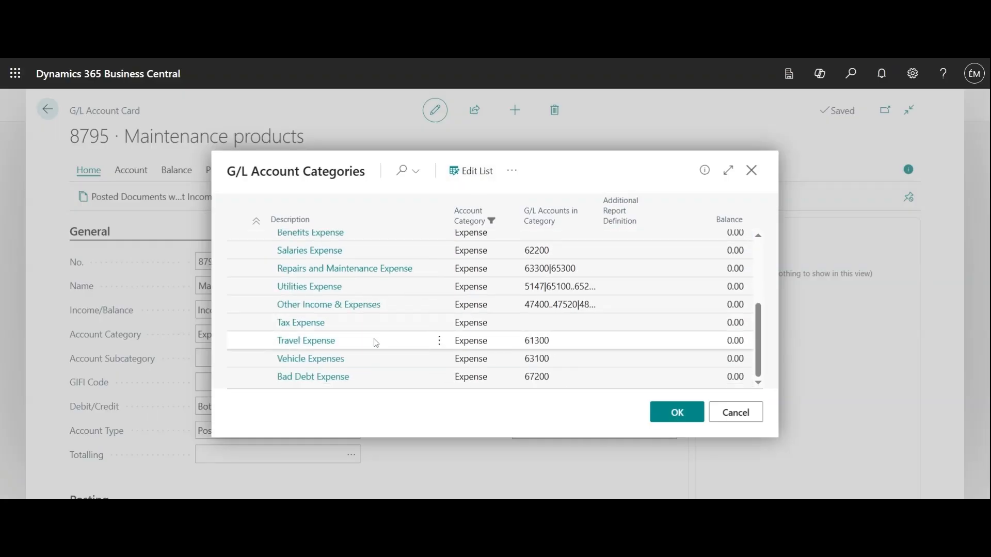
{"action": "left_click", "coordinate": [323, 288]}
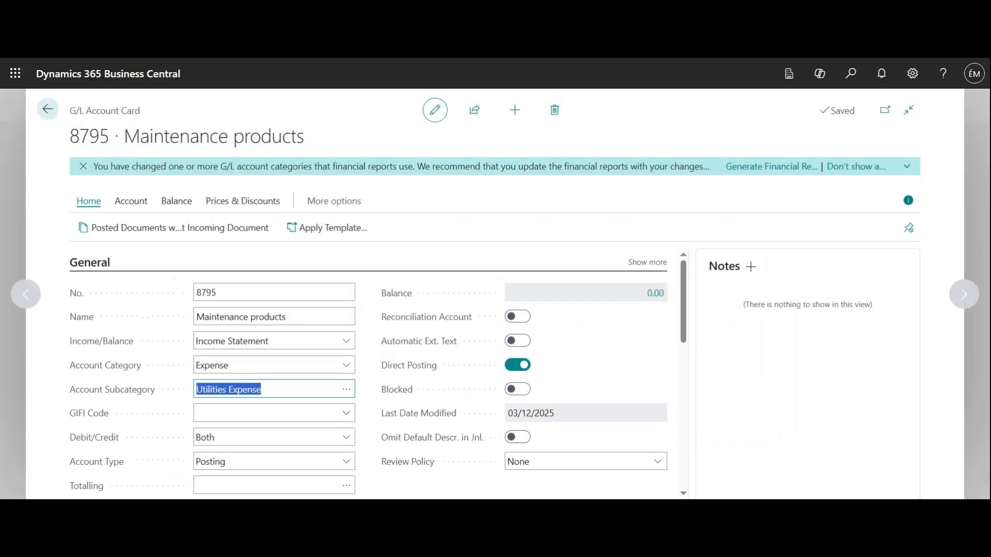
{"action": "left_click", "coordinate": [83, 167]}
Review the Account Type choices and the general settings such as Reconciliation Account and Automatic Ext. Text on the account card.
{"action": "scroll", "coordinate": [405, 350], "scroll_direction": "down", "scroll_amount": 1}
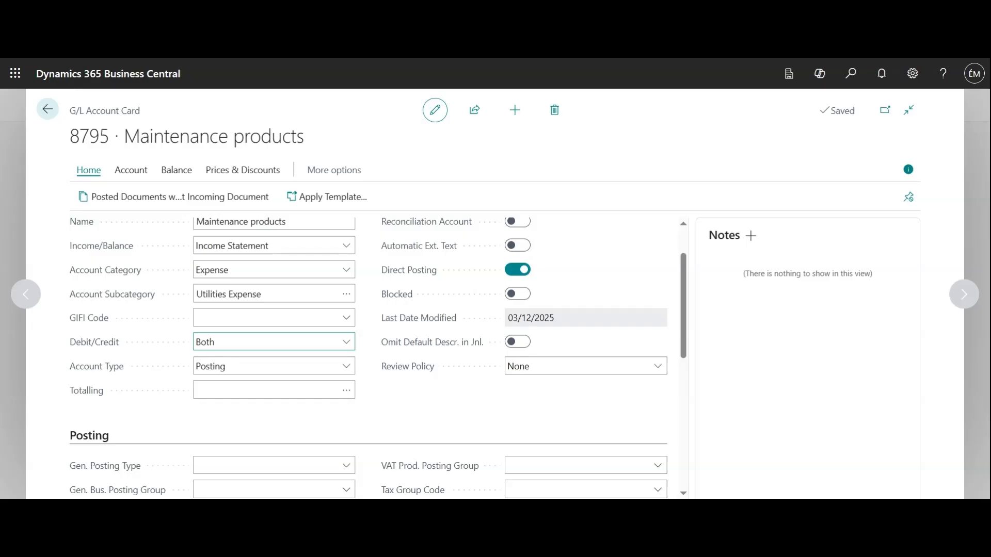
{"action": "left_click", "coordinate": [347, 368]}
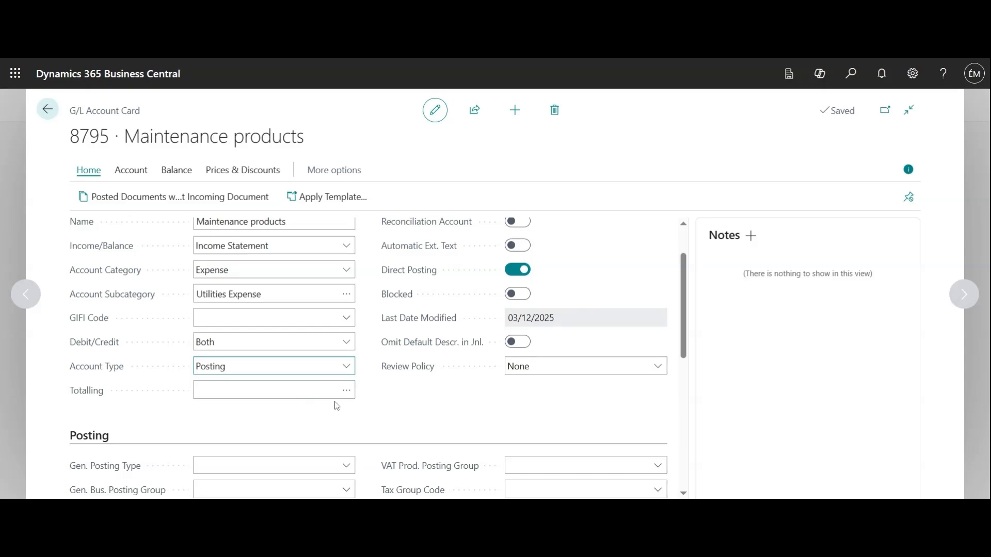
{"action": "scroll", "coordinate": [415, 444], "scroll_direction": "up", "scroll_amount": 2}
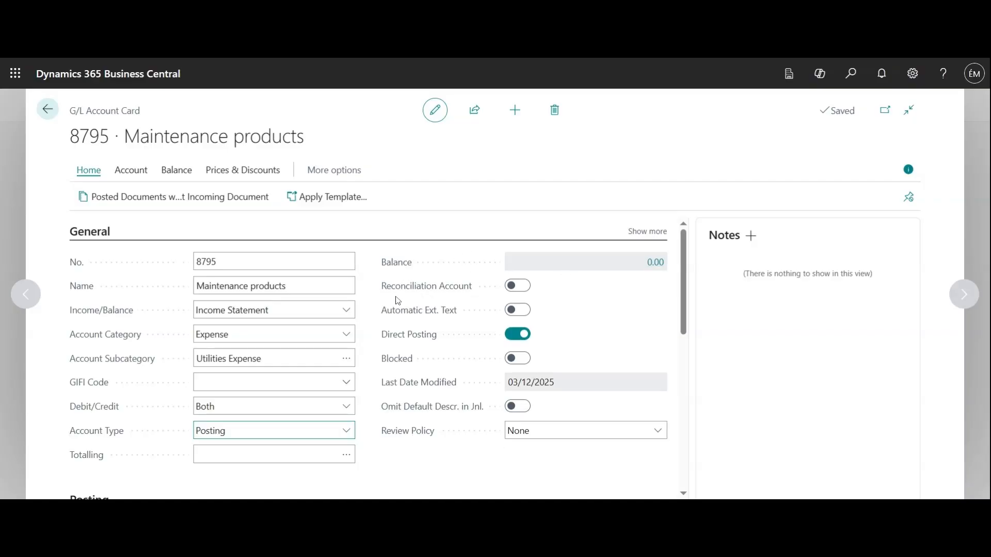
{"action": "mouse_move", "coordinate": [458, 292]}
{"action": "mouse_move", "coordinate": [431, 321]}
{"action": "scroll", "coordinate": [580, 366], "scroll_direction": "down", "scroll_amount": 3}
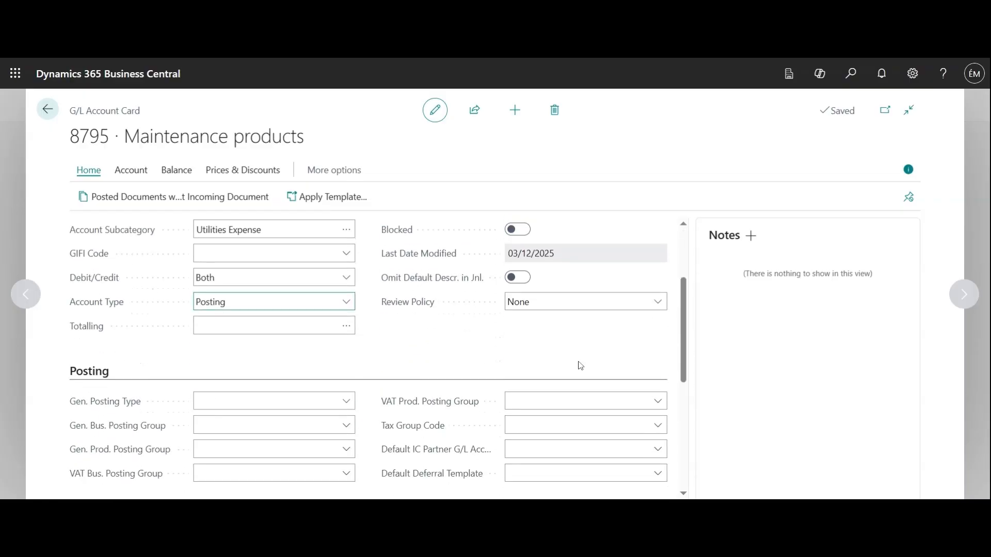
Set the account's Gen. Posting Type to Purchase and its Gen. Bus. Posting Group to DOMESTIC.
{"action": "scroll", "coordinate": [351, 359], "scroll_direction": "down", "scroll_amount": 1}
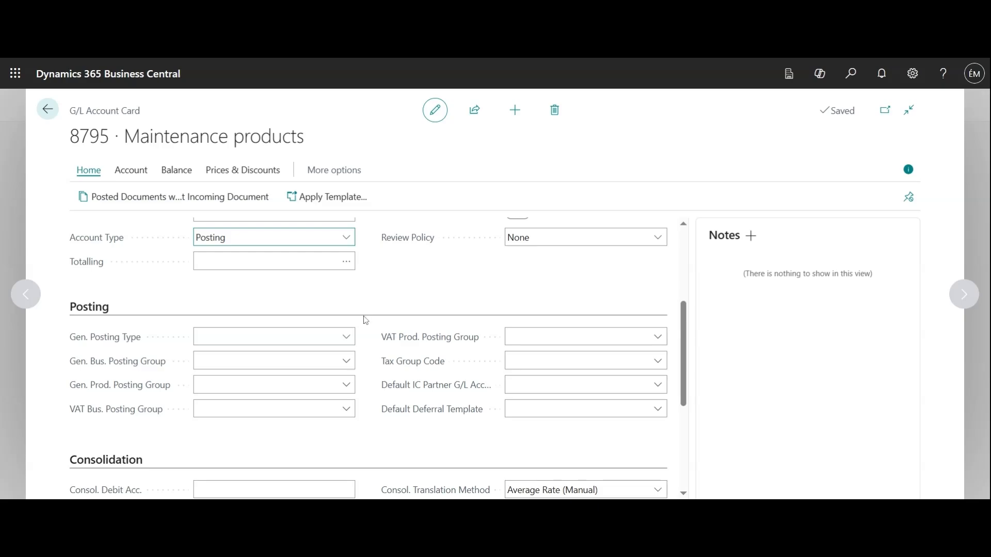
{"action": "left_click", "coordinate": [349, 339]}
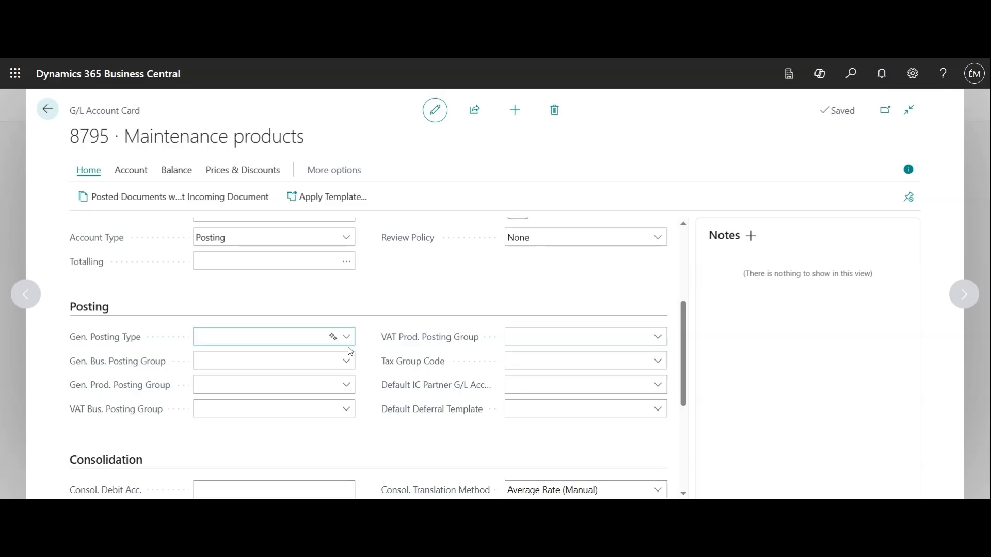
{"action": "left_click", "coordinate": [346, 362]}
{"action": "left_click", "coordinate": [346, 361]}
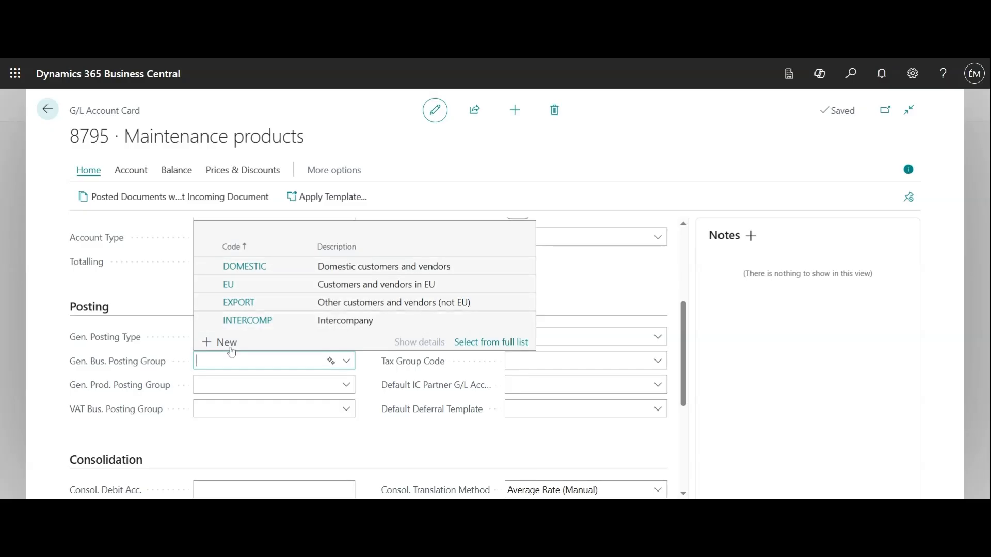
{"action": "left_click", "coordinate": [242, 272]}
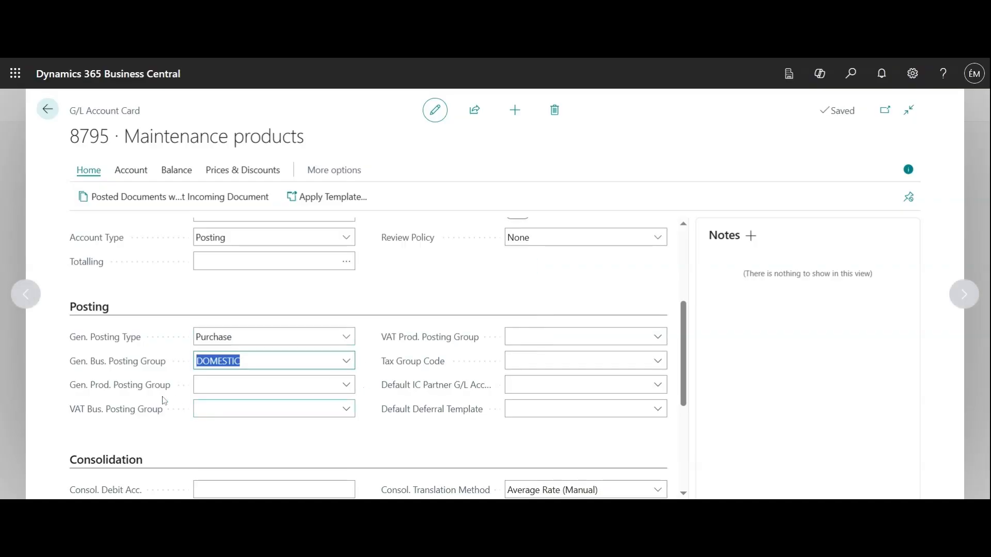
{"action": "left_click", "coordinate": [334, 441]}
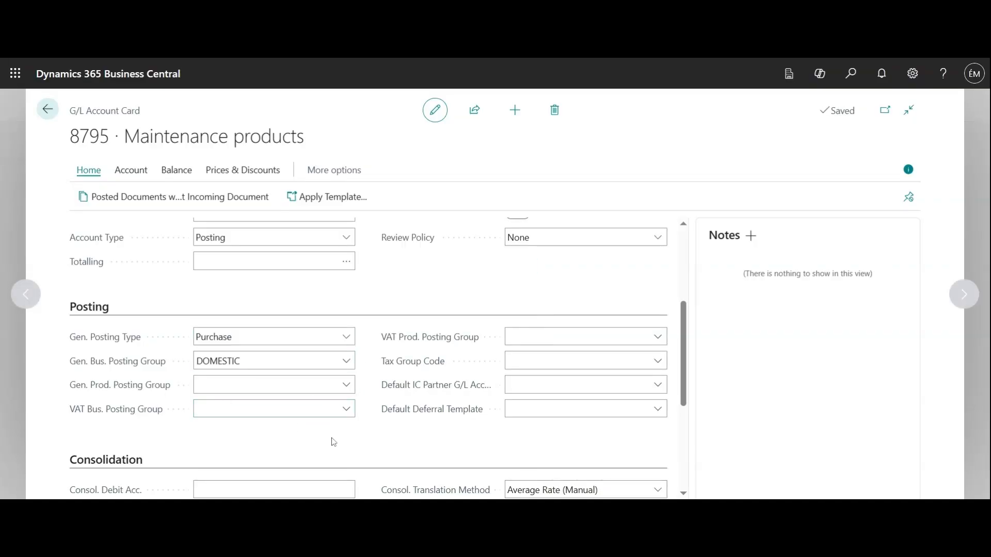
Set the account's Gen. Prod. Posting Group to MISC.
{"action": "left_click", "coordinate": [330, 385]}
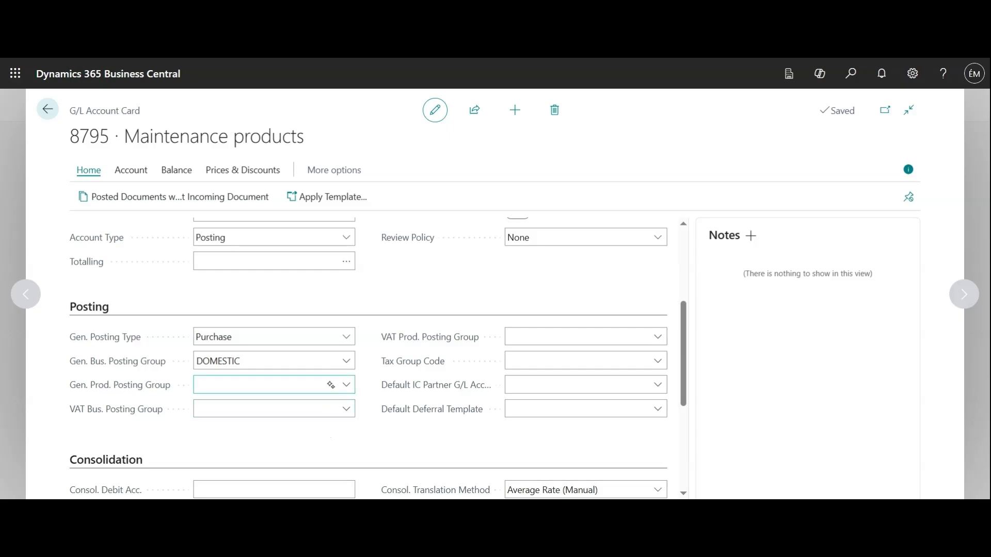
{"action": "left_click", "coordinate": [345, 385]}
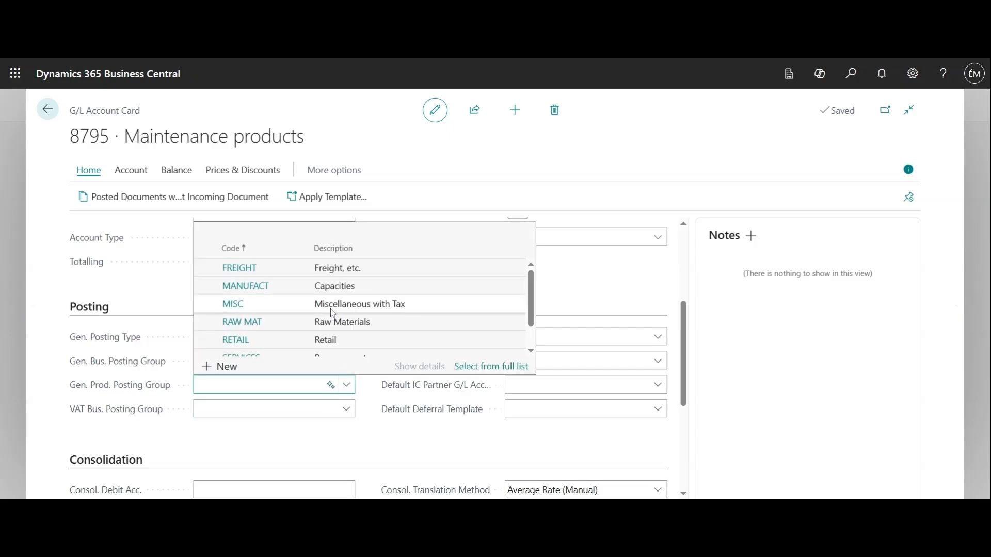
{"action": "scroll", "coordinate": [331, 315], "scroll_direction": "down", "scroll_amount": 1}
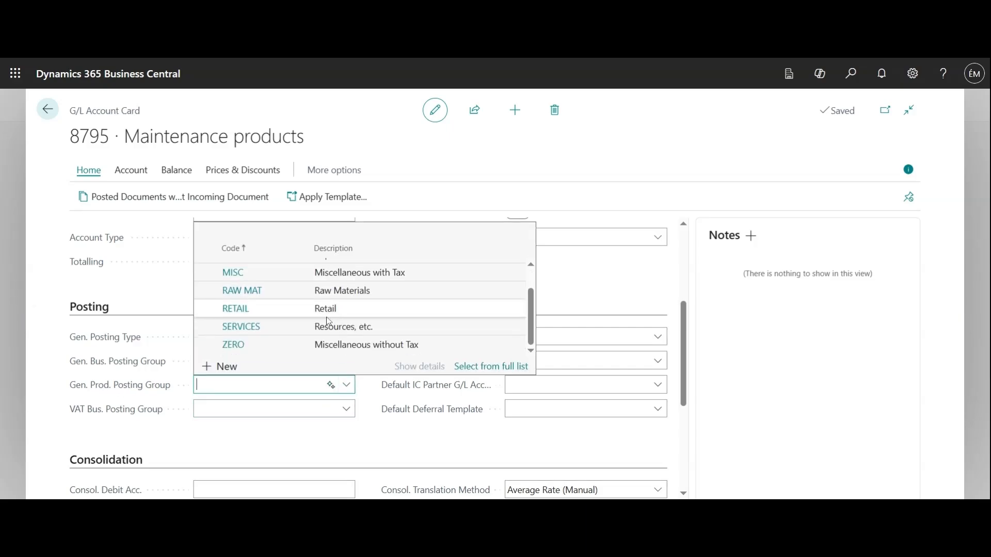
{"action": "scroll", "coordinate": [324, 350], "scroll_direction": "up", "scroll_amount": 1}
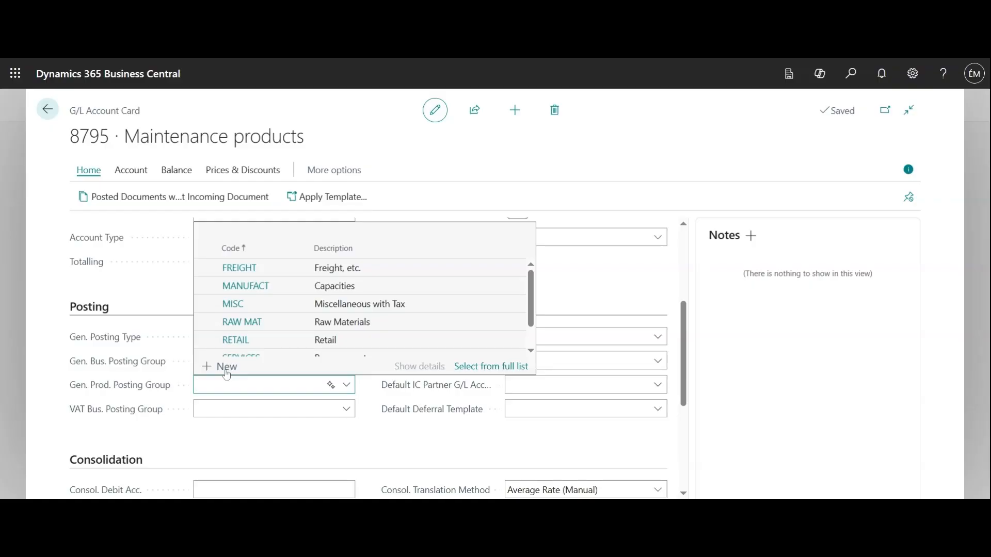
{"action": "left_click", "coordinate": [234, 306]}
{"action": "left_click", "coordinate": [315, 437]}
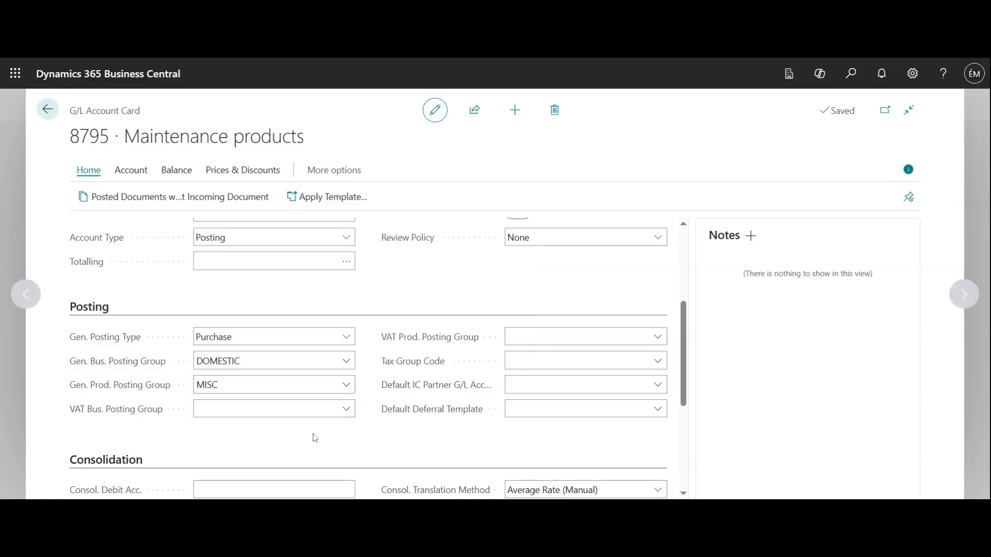
Check the available codes for the VAT Bus. Posting Group and the VAT Prod. Posting Group without choosing any.
{"action": "left_click", "coordinate": [347, 411]}
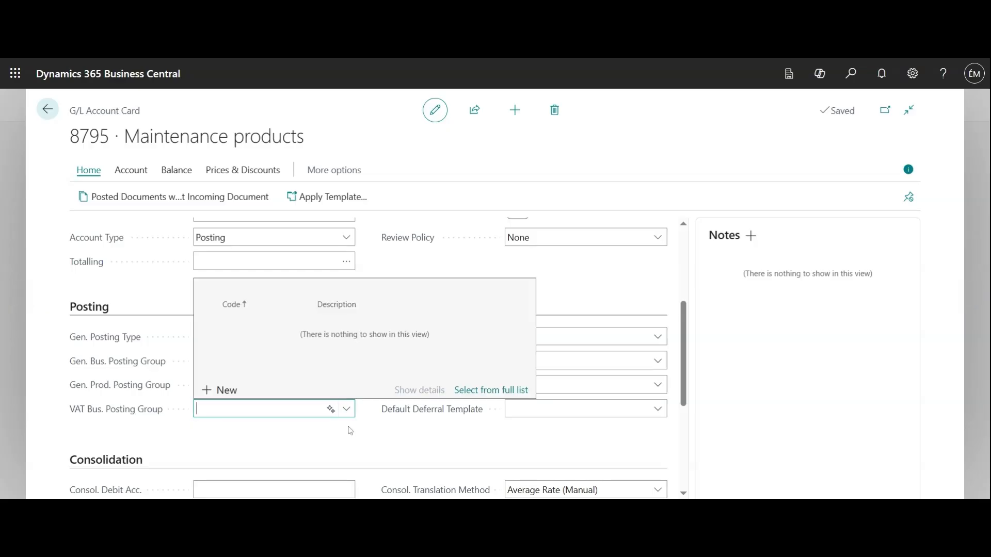
{"action": "left_click", "coordinate": [350, 429]}
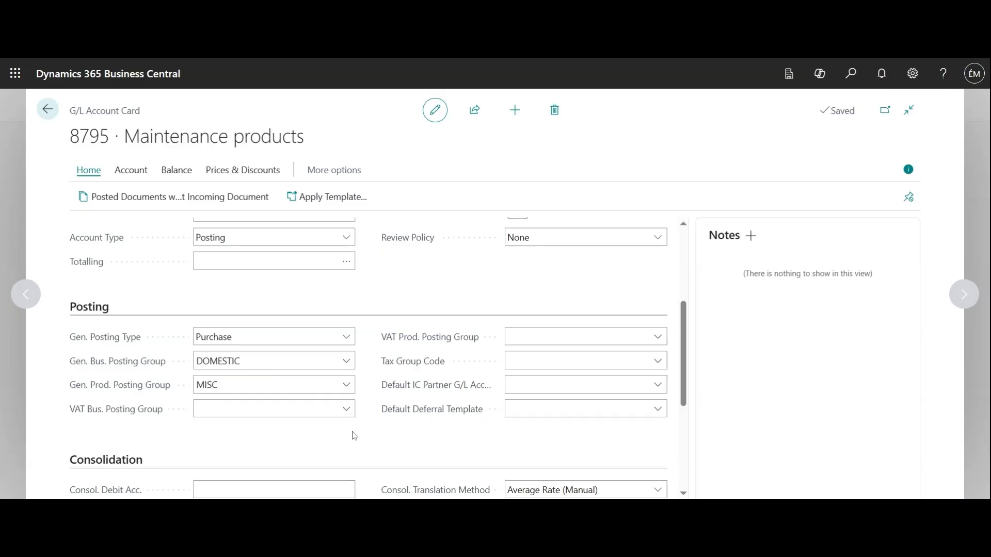
{"action": "left_click", "coordinate": [646, 331]}
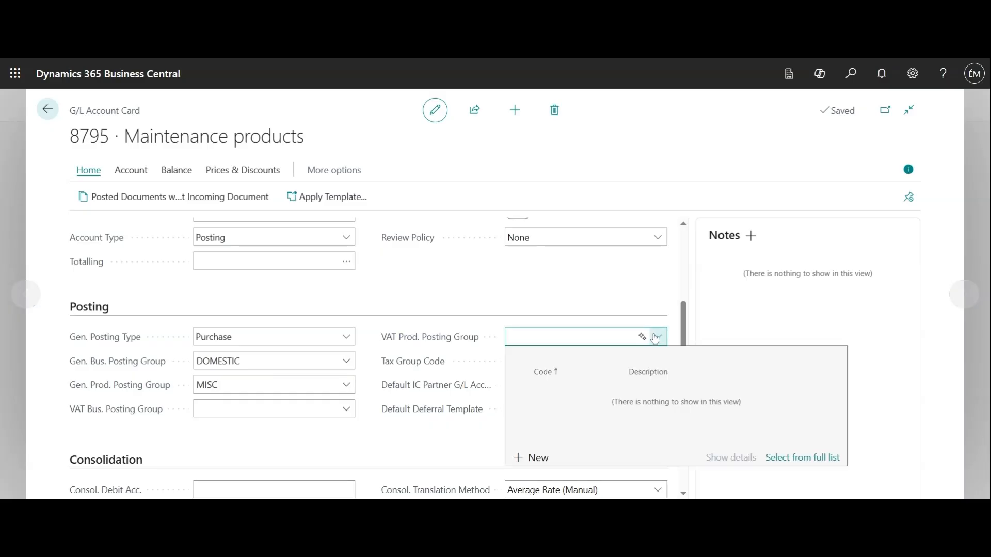
{"action": "left_click", "coordinate": [523, 304]}
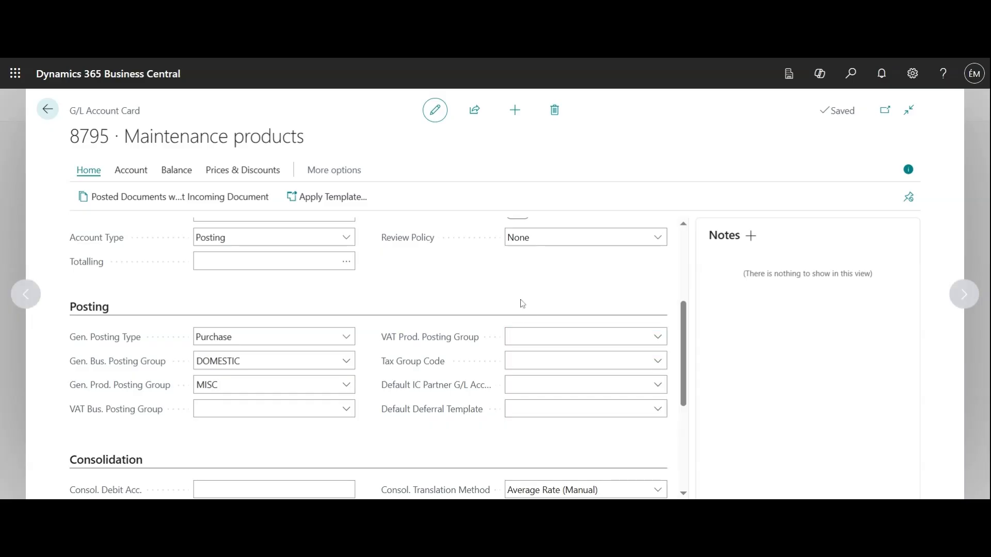
Set the account's Tax Group Code to TAXABLE.
{"action": "left_click", "coordinate": [658, 362]}
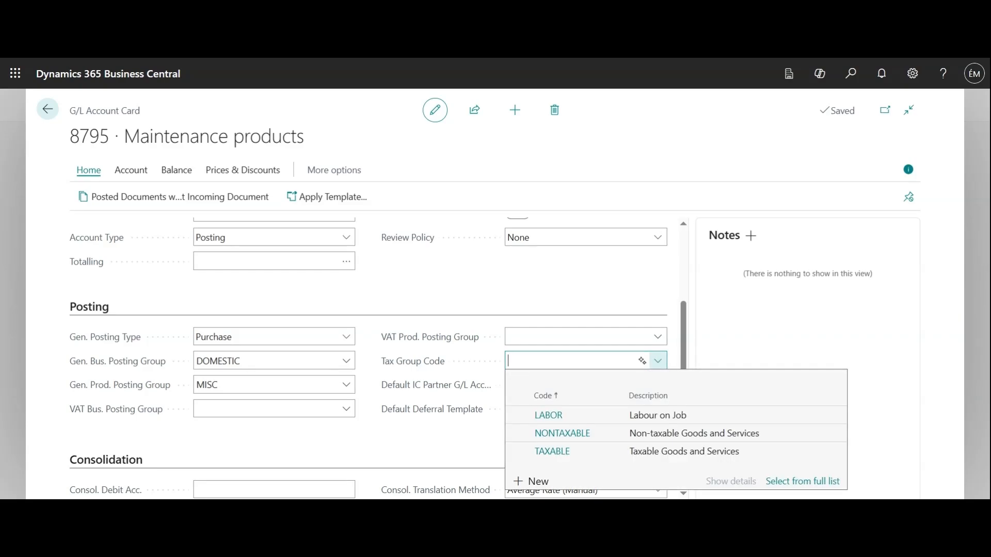
{"action": "left_click", "coordinate": [551, 454]}
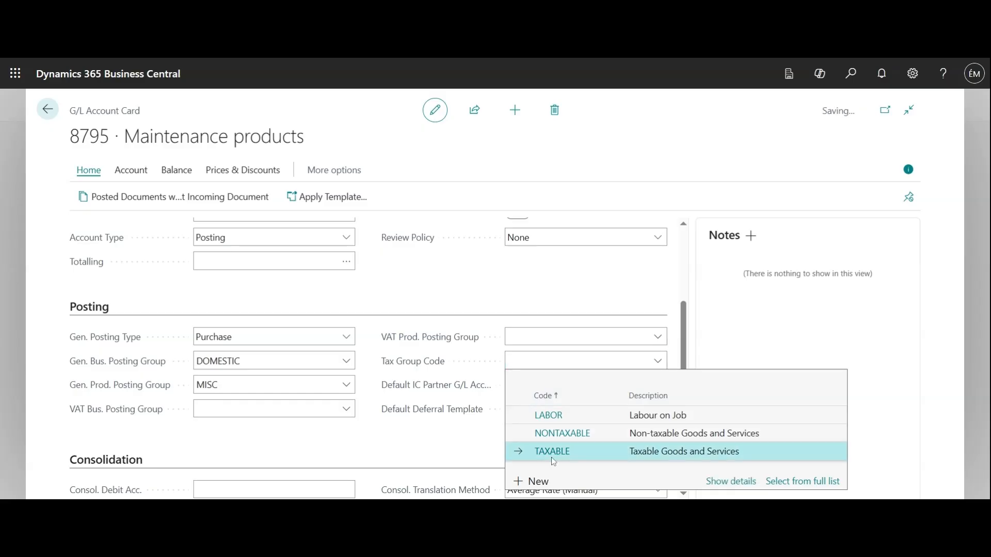
{"action": "left_click", "coordinate": [438, 447]}
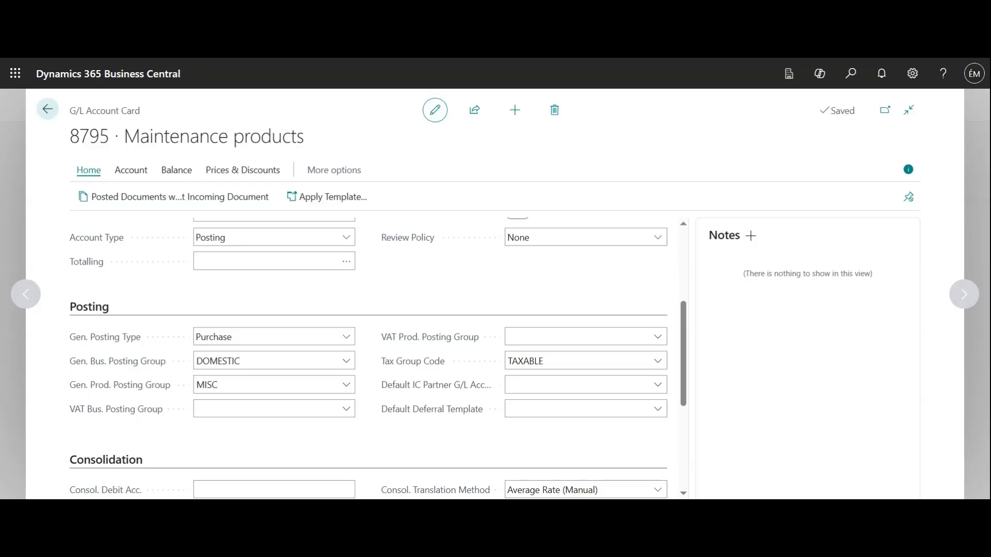
Review the Consolidation, Reporting and Cost Accounting settings on the account card, and check the description of the Reconciliation Account setting.
{"action": "scroll", "coordinate": [338, 409], "scroll_direction": "down", "scroll_amount": 3}
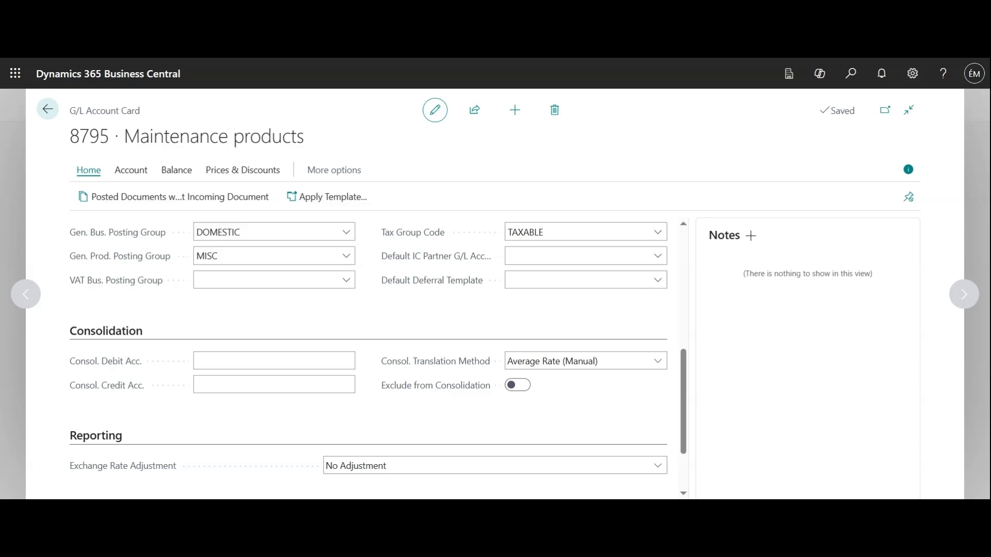
{"action": "scroll", "coordinate": [546, 402], "scroll_direction": "down", "scroll_amount": 2}
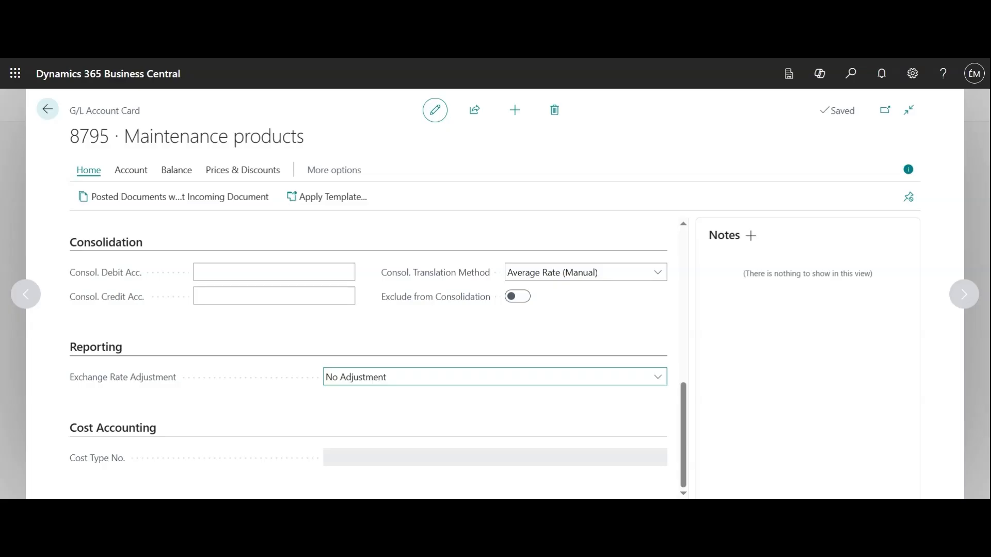
{"action": "left_click", "coordinate": [262, 403]}
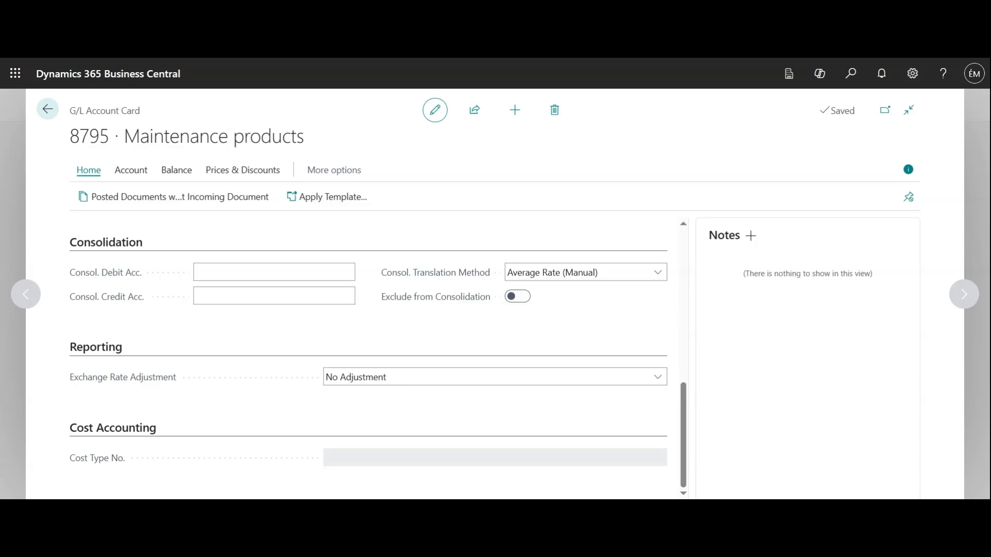
{"action": "scroll", "coordinate": [387, 379], "scroll_direction": "up", "scroll_amount": 10}
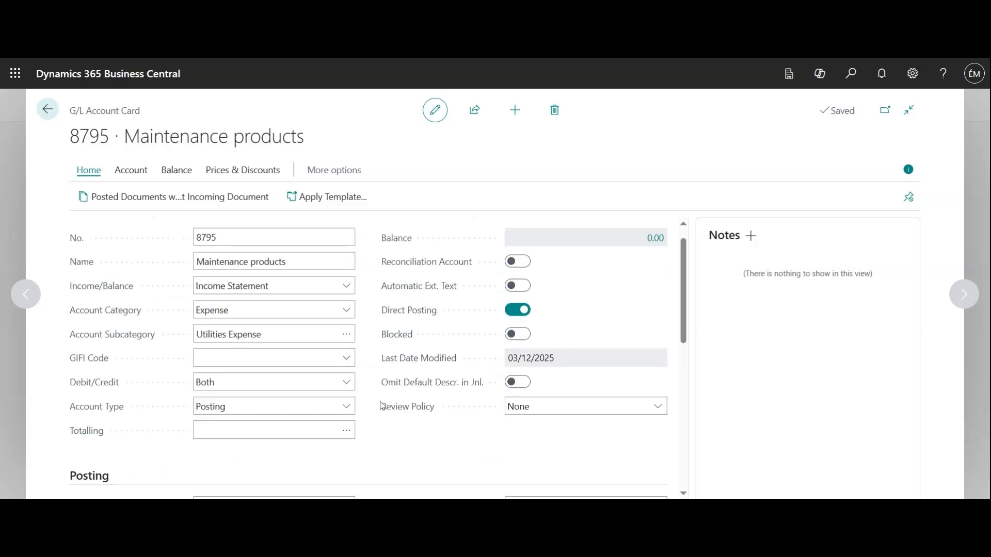
{"action": "left_click", "coordinate": [431, 296]}
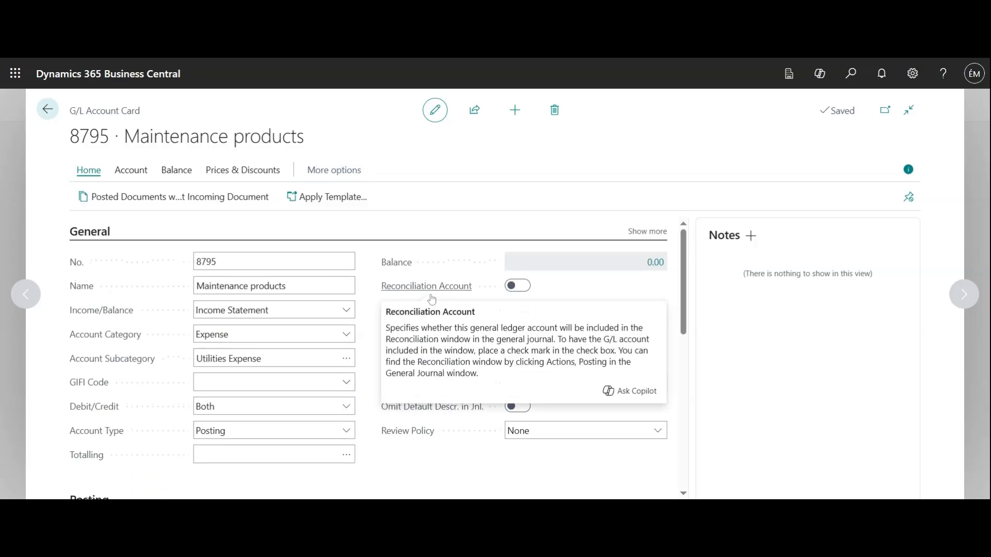